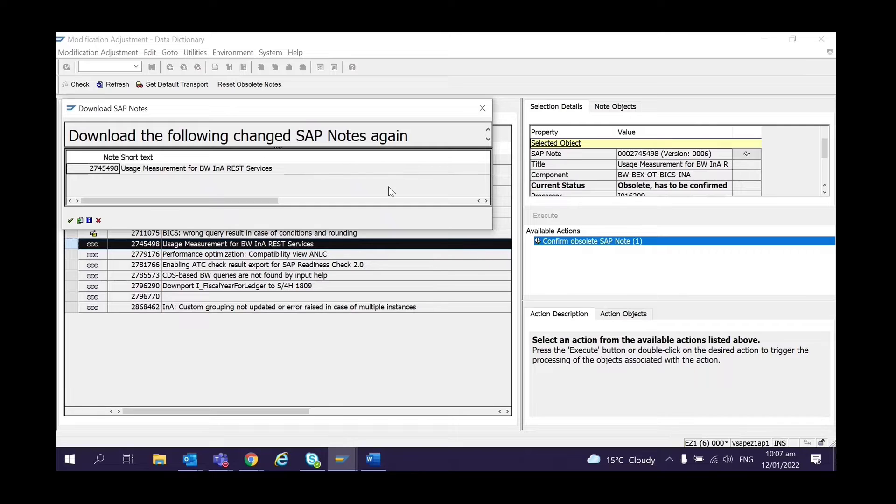
- Try to download the changed SAP Note 2745498 again from the modification adjustment
left_click(70, 220)
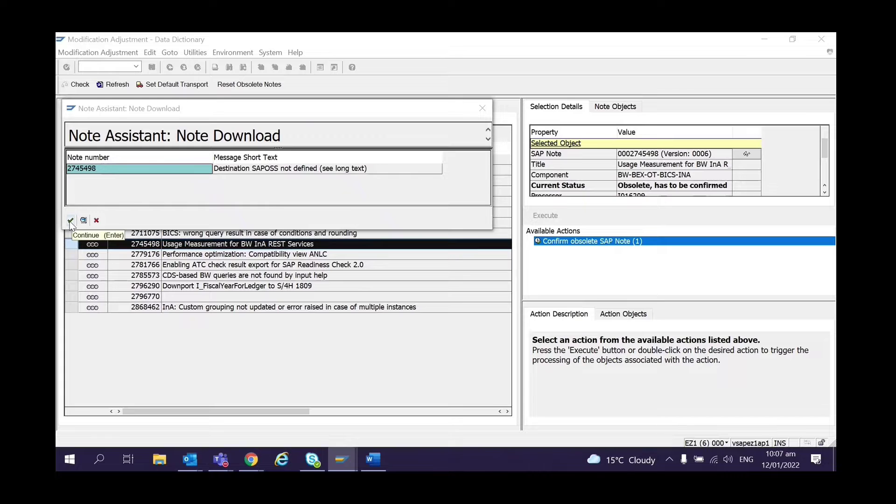
left_click(71, 220)
left_click(71, 221)
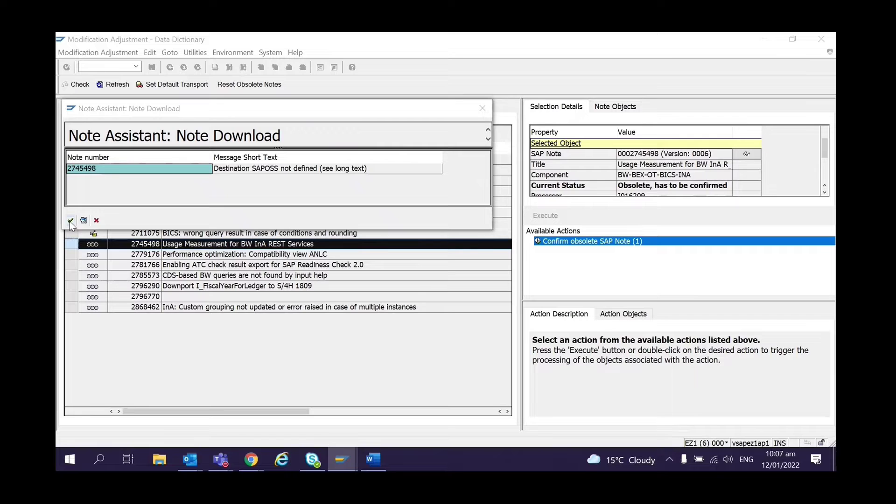
left_click(96, 220)
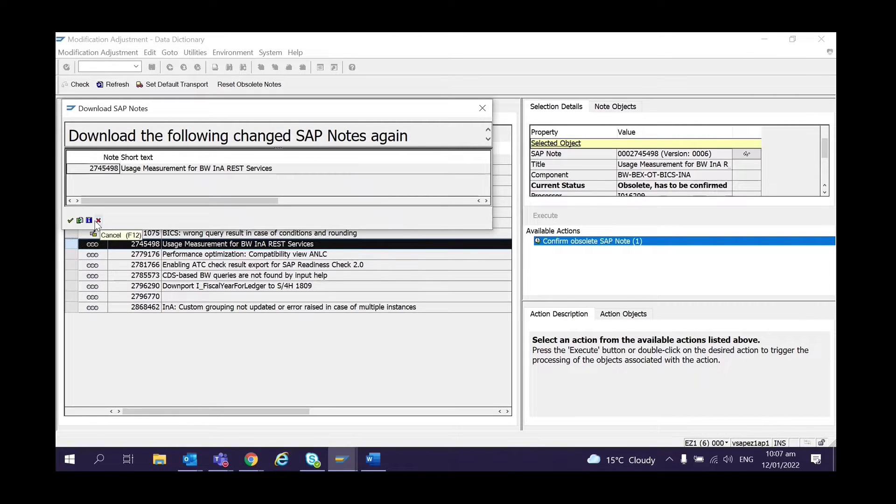
- Start the Note Assistant with transaction SNOTE in a new GUI window, dismissing its configuration status notice
left_click(106, 173)
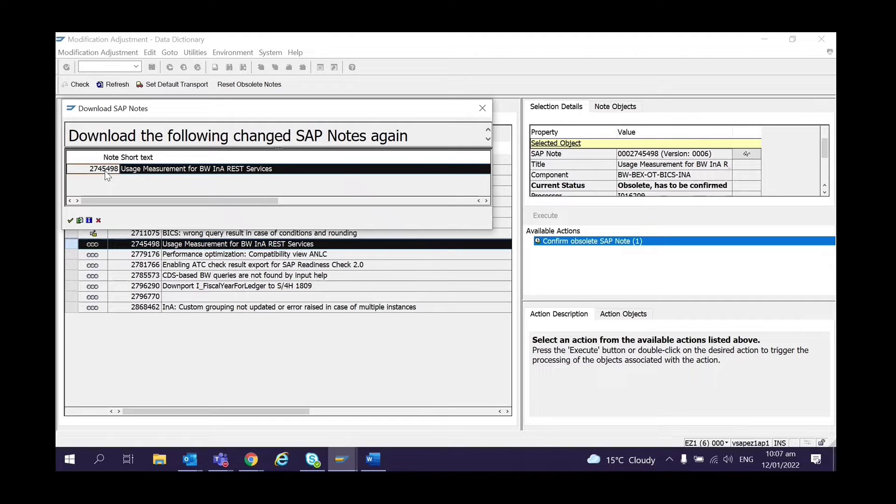
left_click(106, 173)
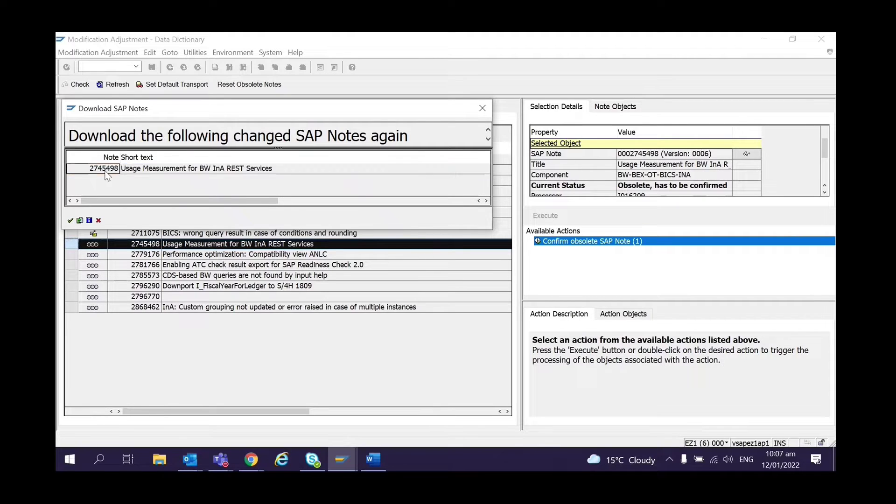
left_click(70, 110)
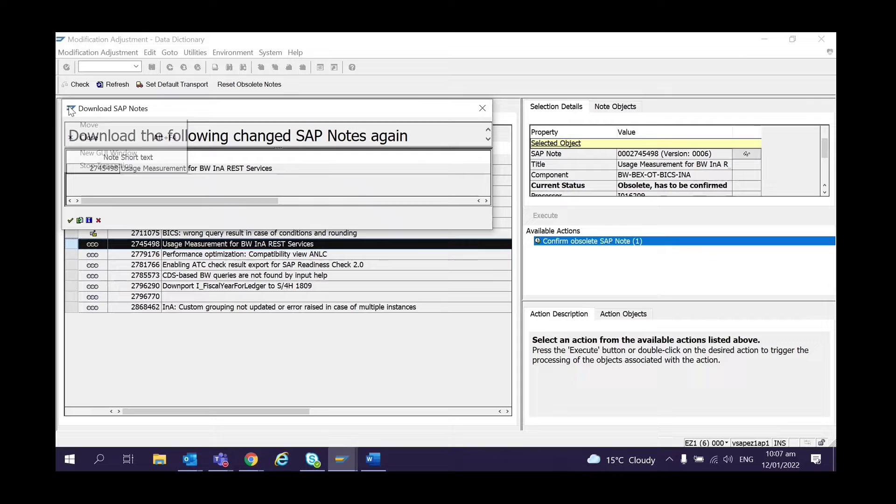
left_click(97, 155)
type("SNOTE")
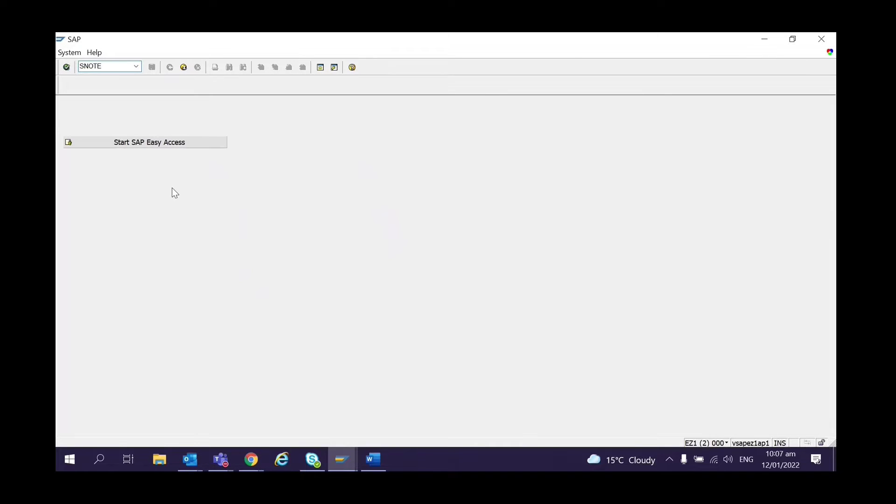
key("Return")
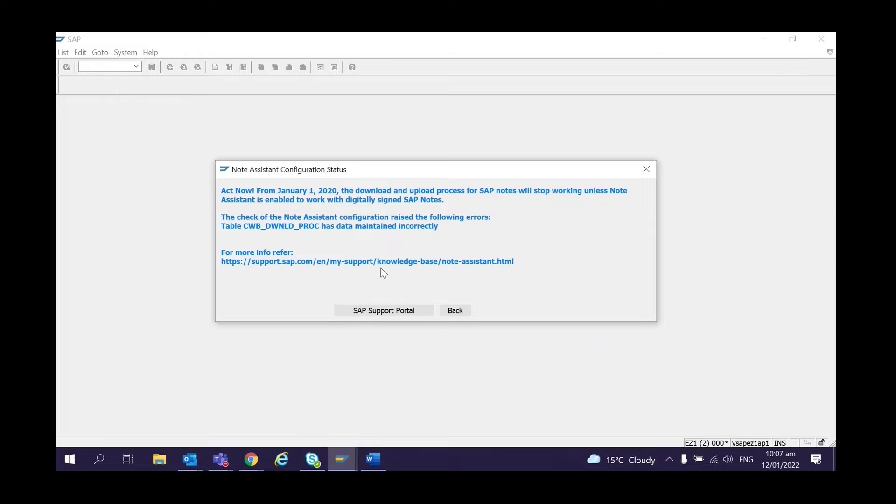
left_click(449, 310)
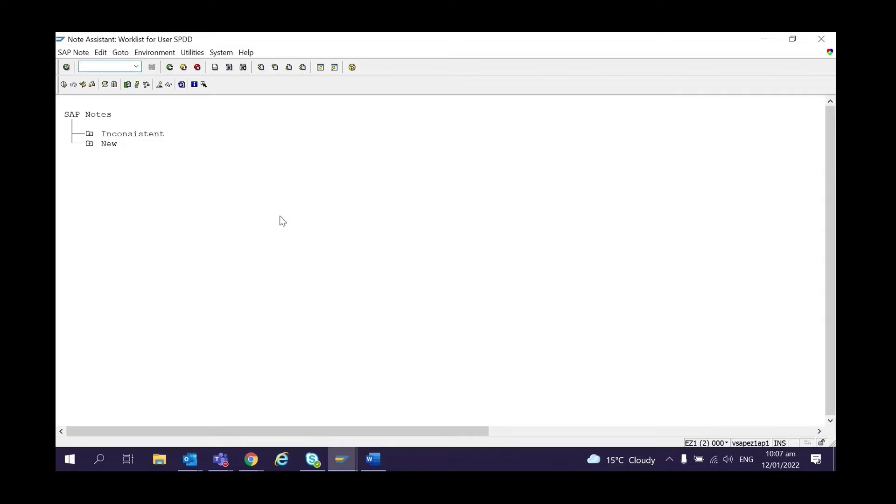
- Try to download SAP Note 2745498 through the Note Assistant
left_click(128, 85)
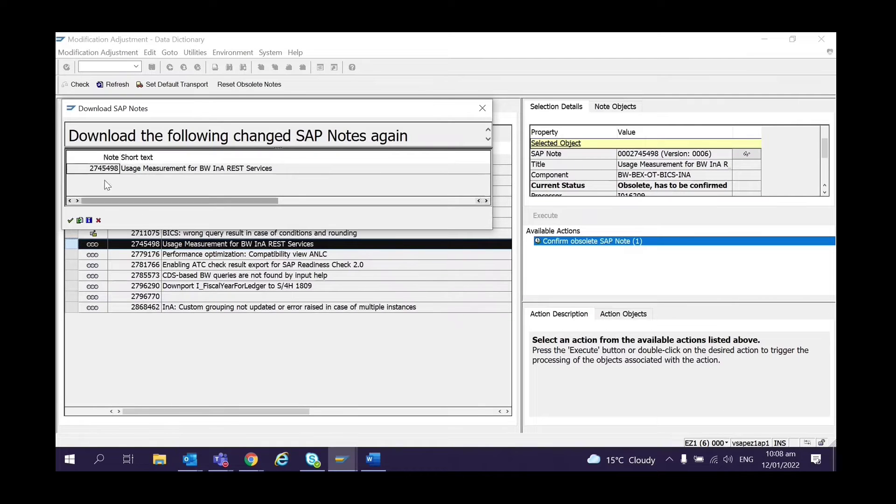
left_click(104, 177)
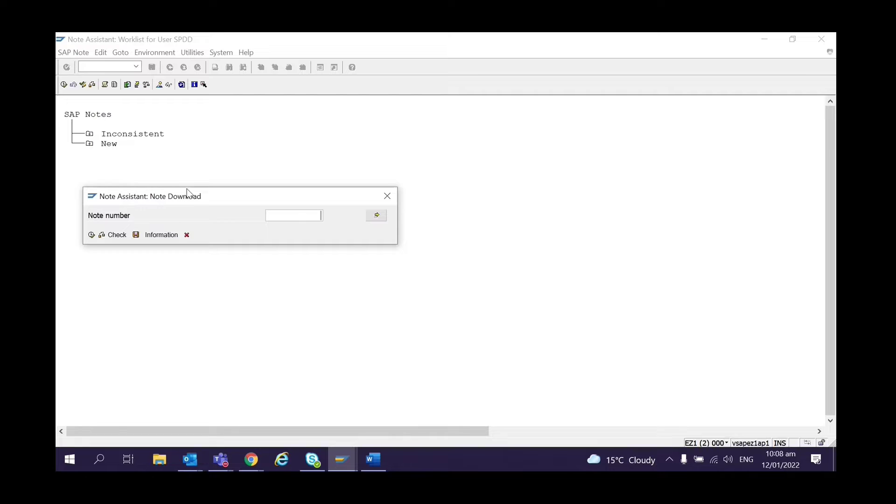
type("2745498")
left_click(92, 235)
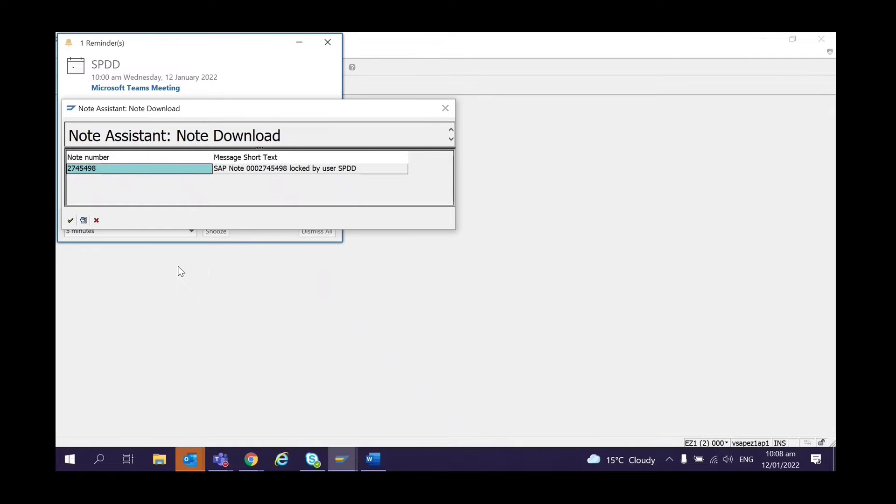
left_click(445, 108)
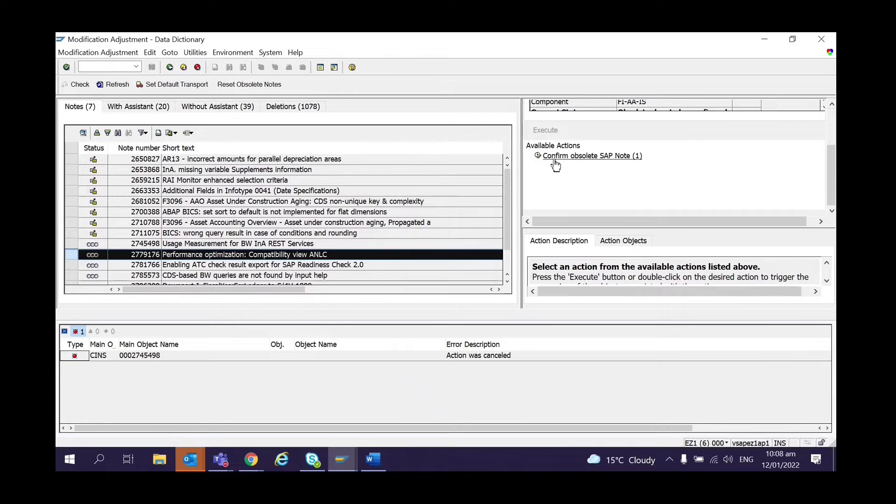
- Confirm SAP Note 2779176 as obsolete, recording it in workbench request EZ1K900221
double_click(540, 157)
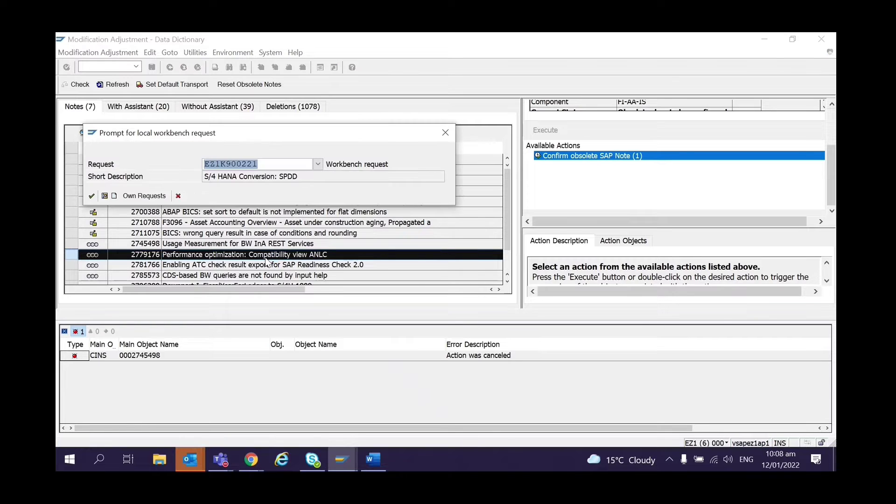
left_click(92, 197)
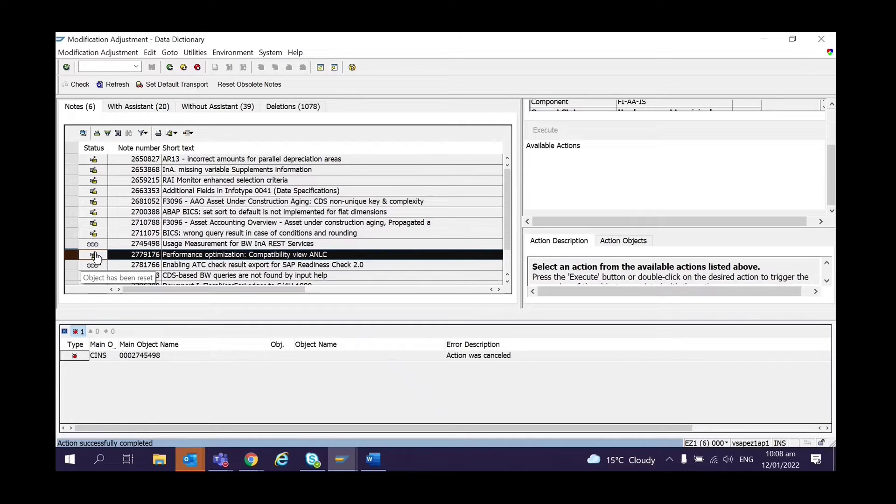
- Review SAP Note 2781766 and try to confirm it as obsolete by downloading it again
double_click(72, 264)
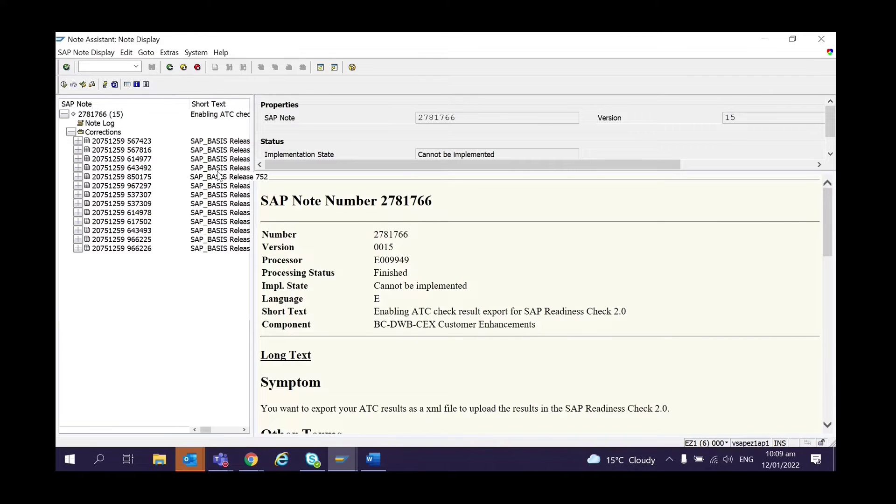
left_click(168, 69)
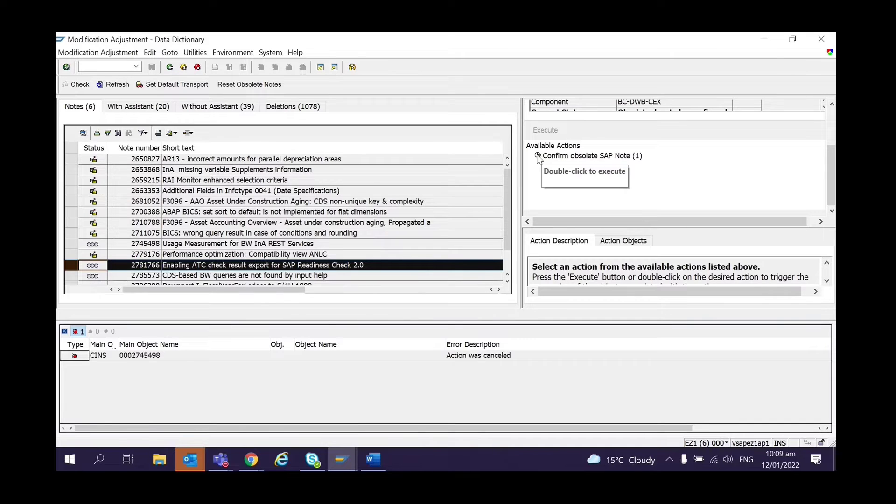
double_click(538, 157)
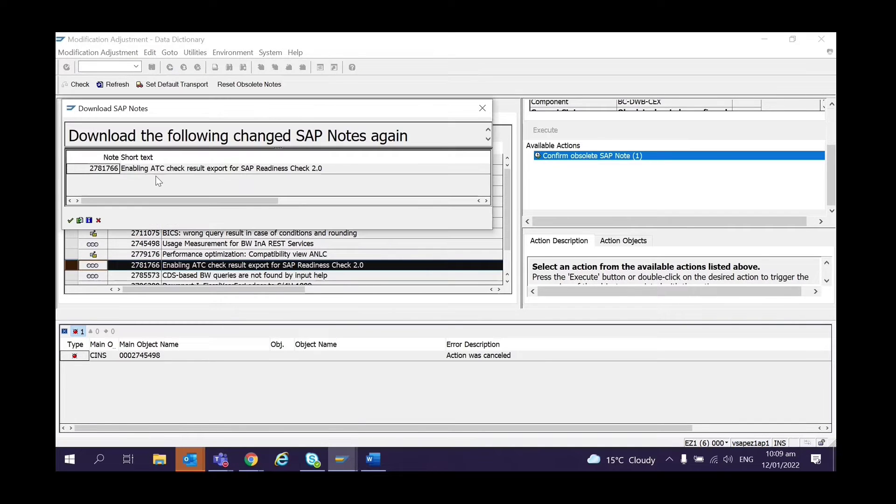
left_click(70, 220)
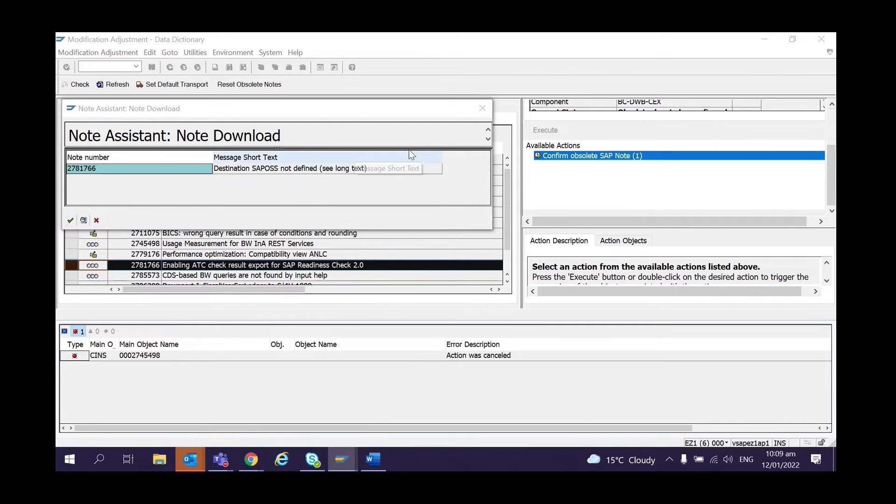
left_click(474, 113)
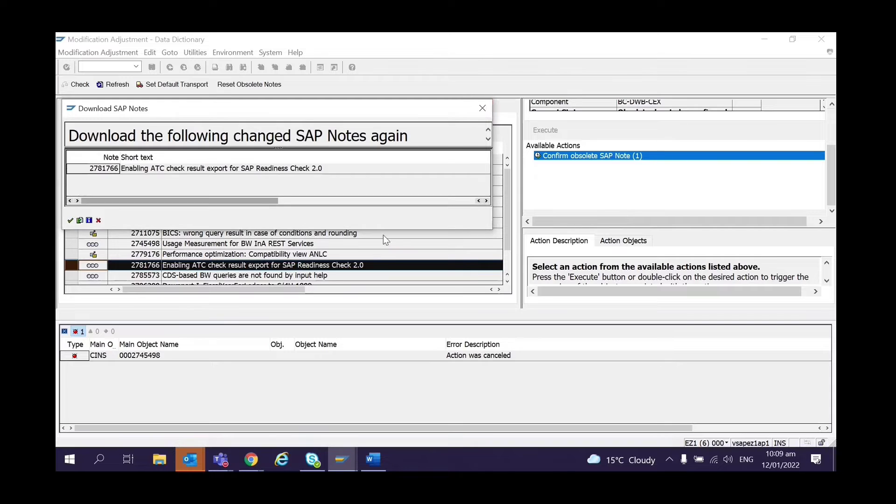
left_click(71, 220)
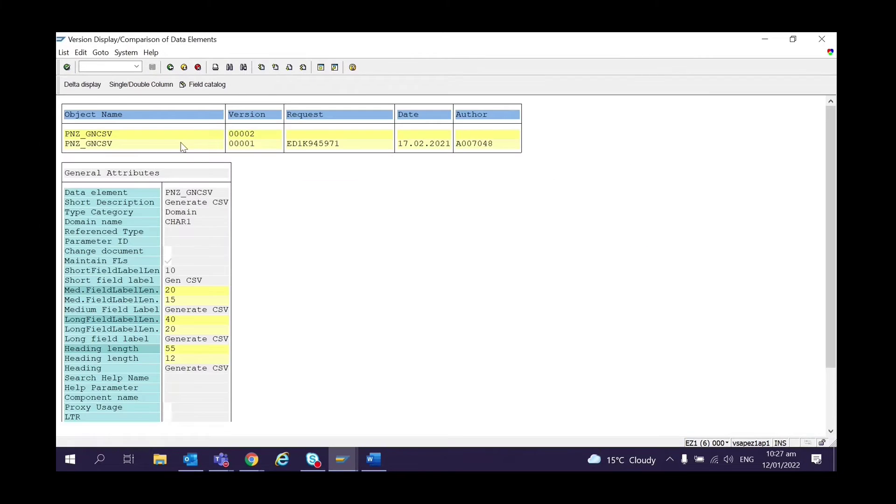
- Compare the new original and last modified versions of data element PNZ_GNCSV in two columns, including a differences-only view
left_click(141, 84)
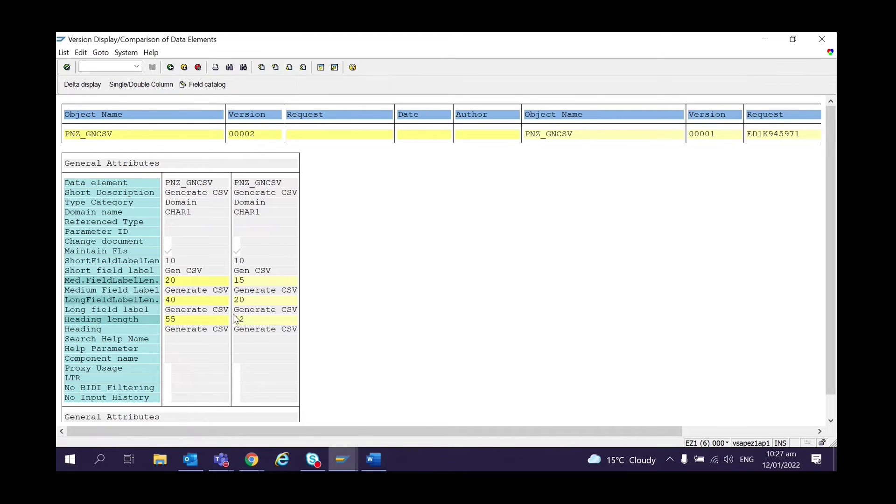
left_click(79, 85)
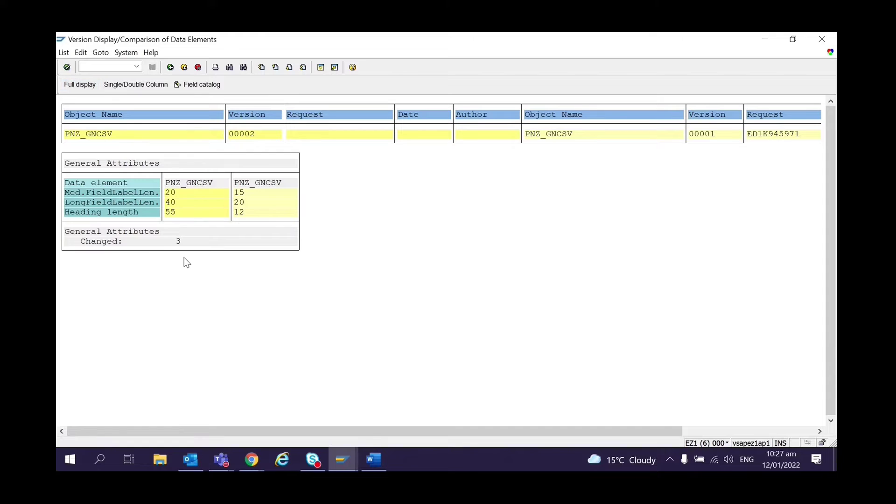
left_click(171, 67)
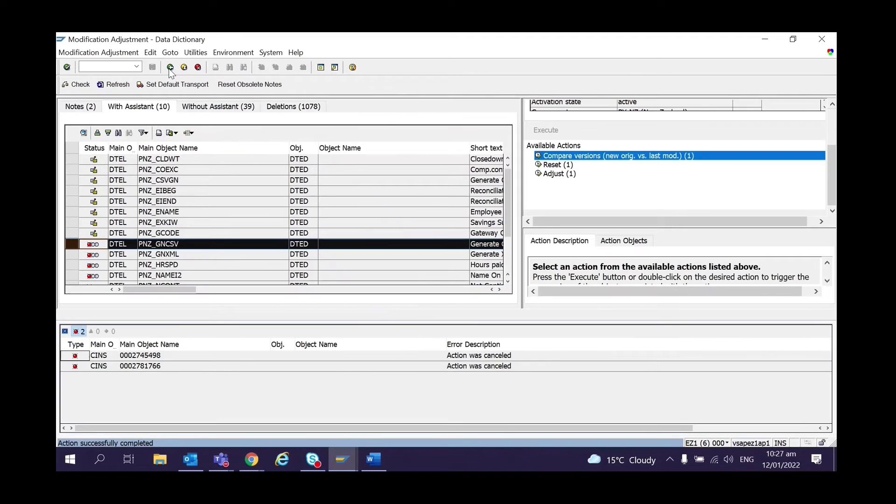
double_click(539, 157)
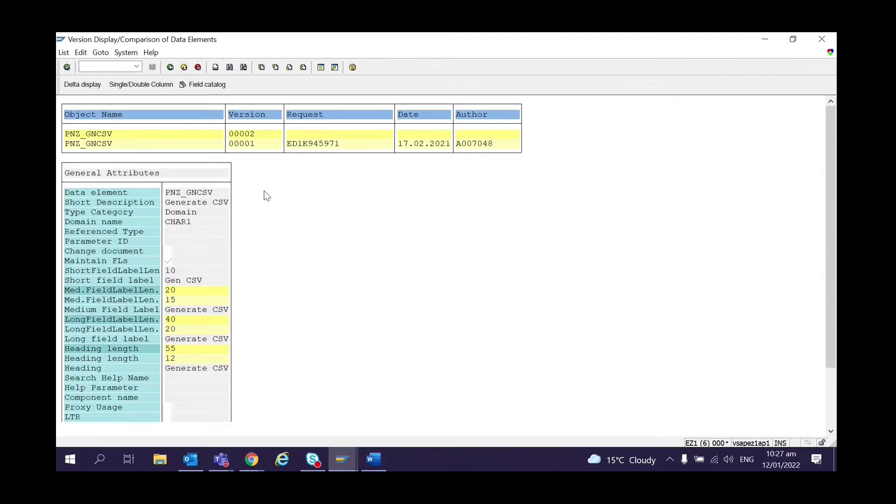
left_click(135, 85)
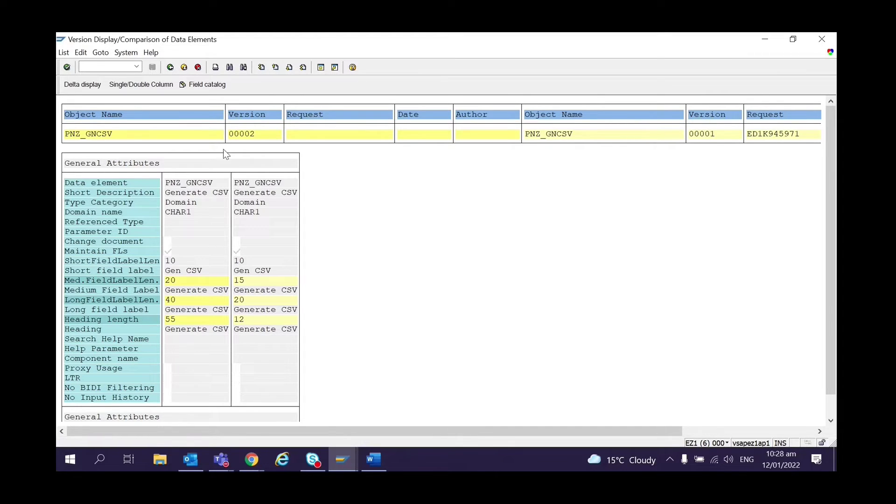
left_click(171, 68)
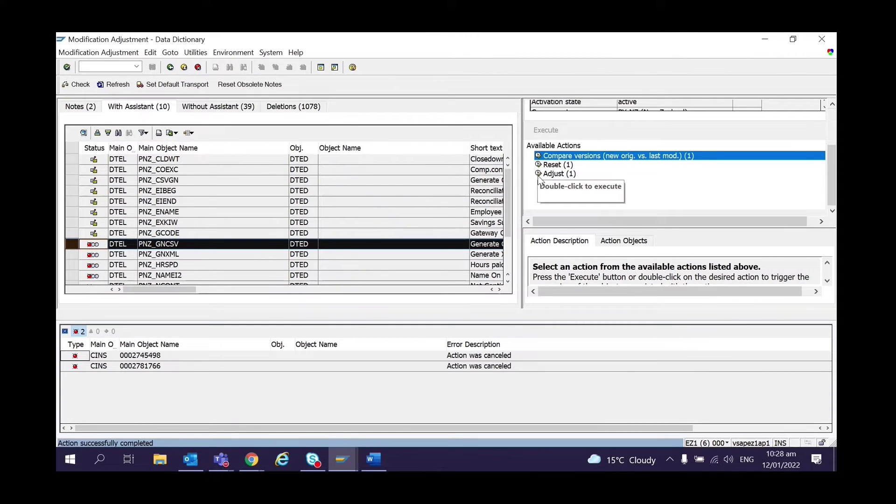
- Reset data element PNZ_GNCSV, recording it in workbench request EZ1K900221
double_click(551, 165)
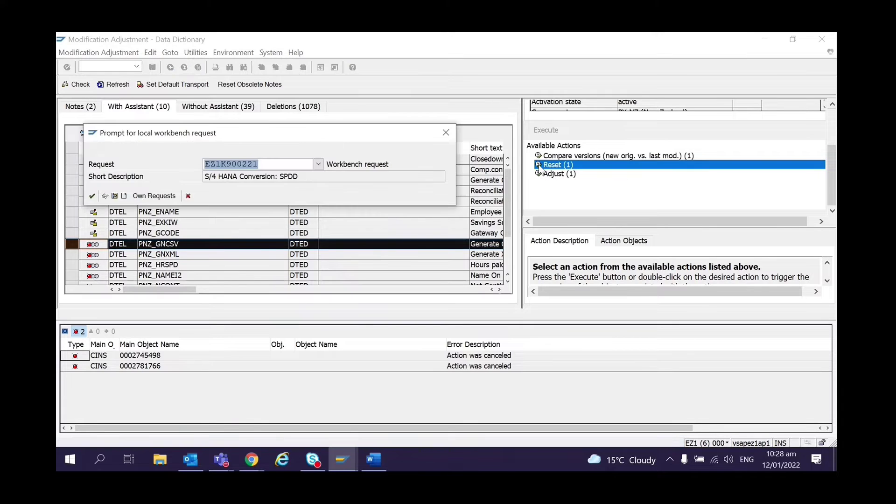
left_click(93, 195)
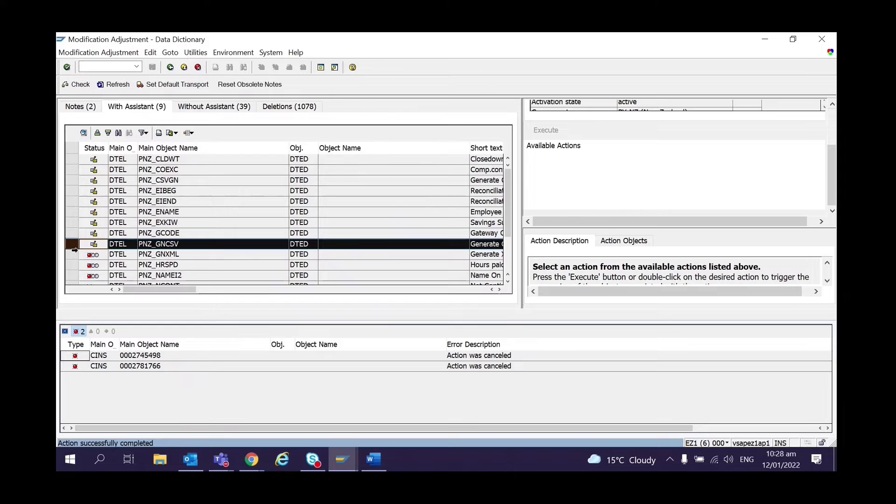
- Compare the new original and last modified versions of data element PNZ_GNXML in two columns
left_click(73, 253)
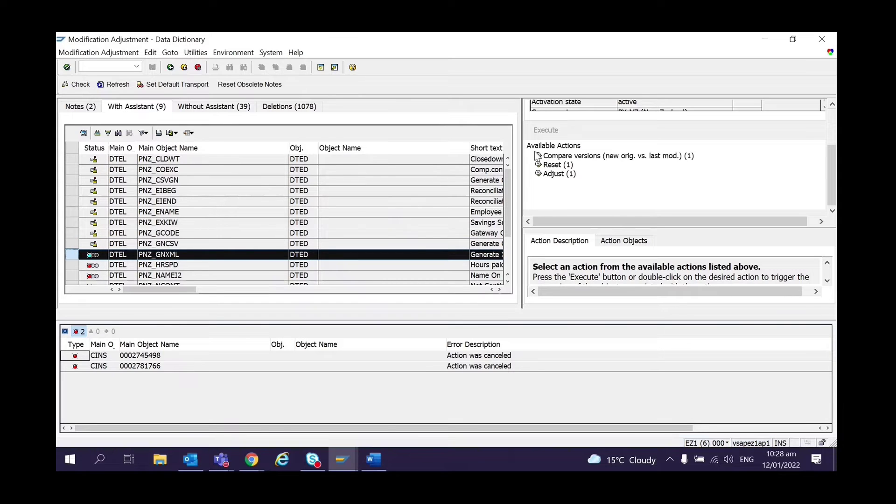
left_click(546, 158)
double_click(544, 158)
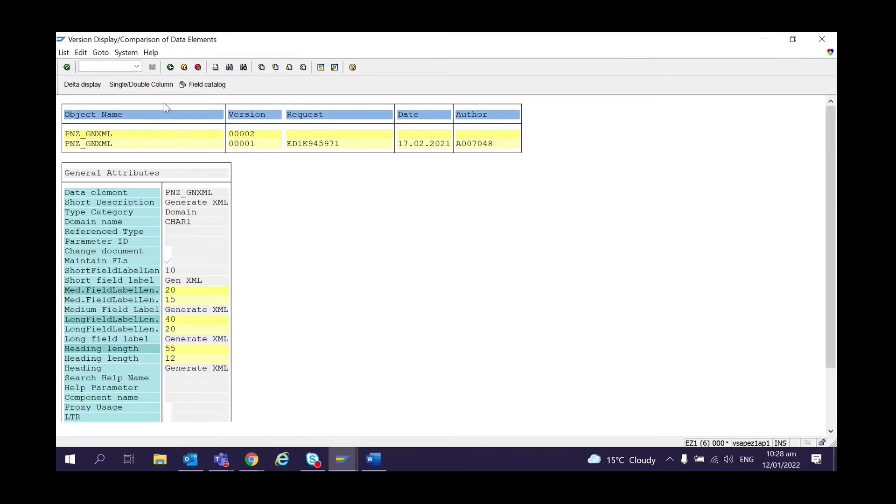
left_click(140, 84)
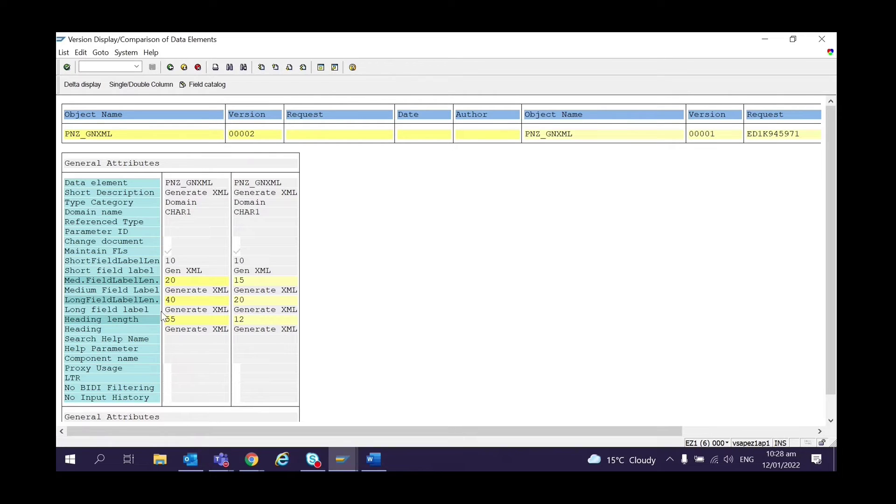
left_click(169, 71)
- Reset data element PNZ_GNXML and refresh the modification adjustment list
double_click(541, 167)
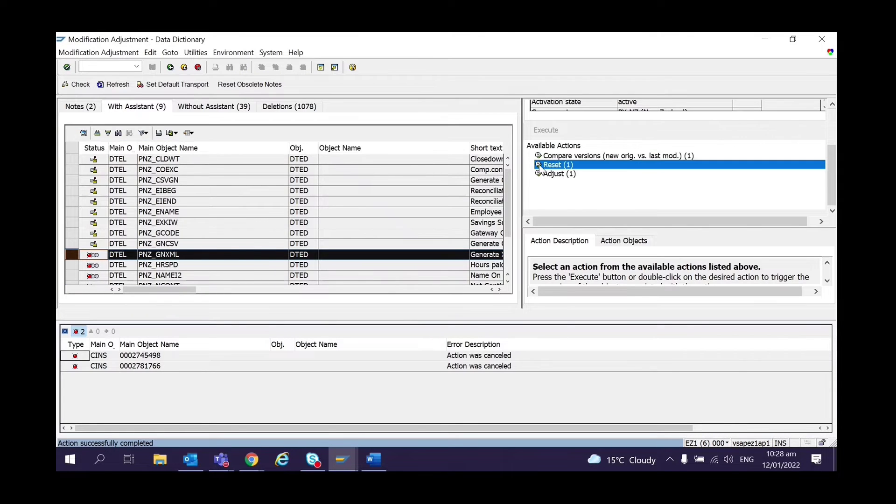
left_click(92, 197)
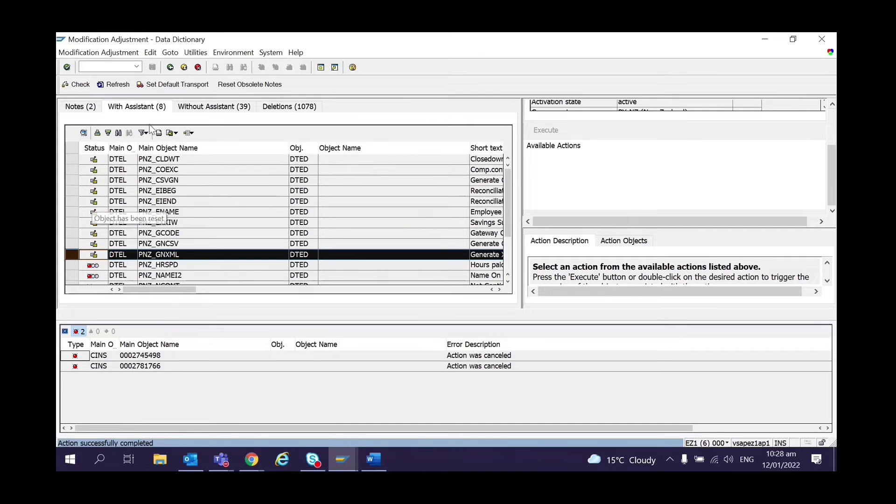
left_click(116, 85)
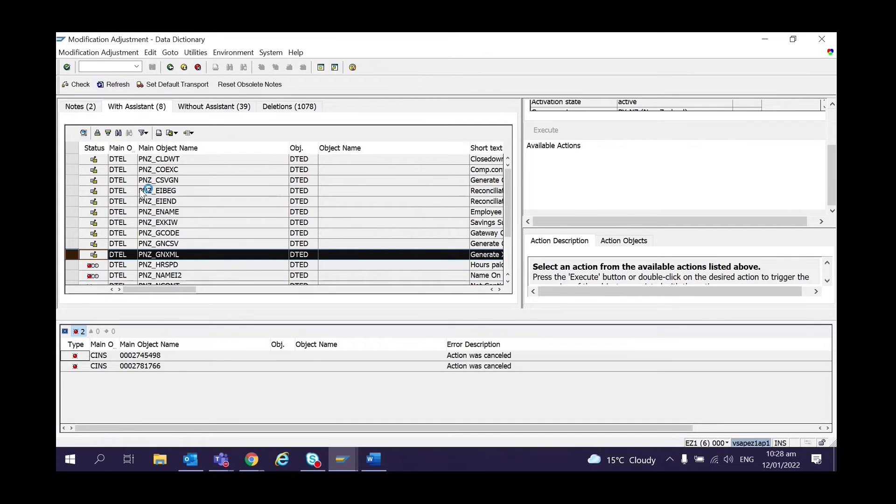
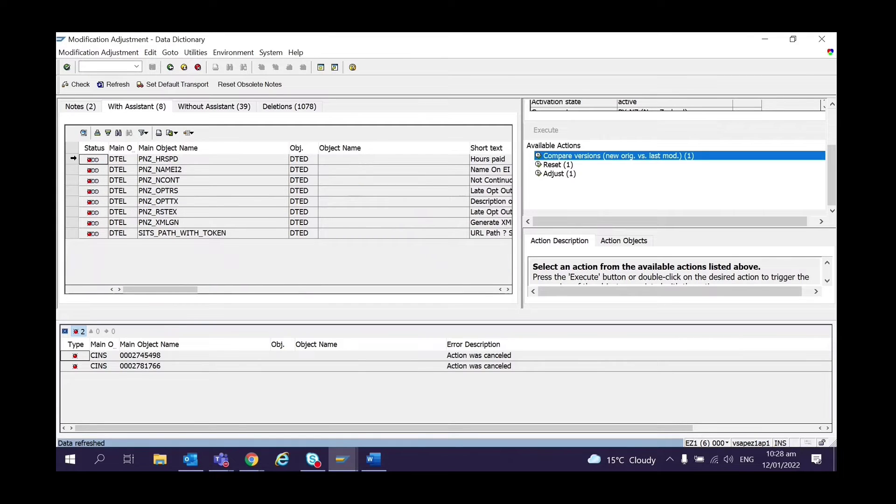
- Compare the new original and last modified versions of data element PNZ_HRSPD in two columns, including a differences-only view
left_click(72, 160)
double_click(541, 156)
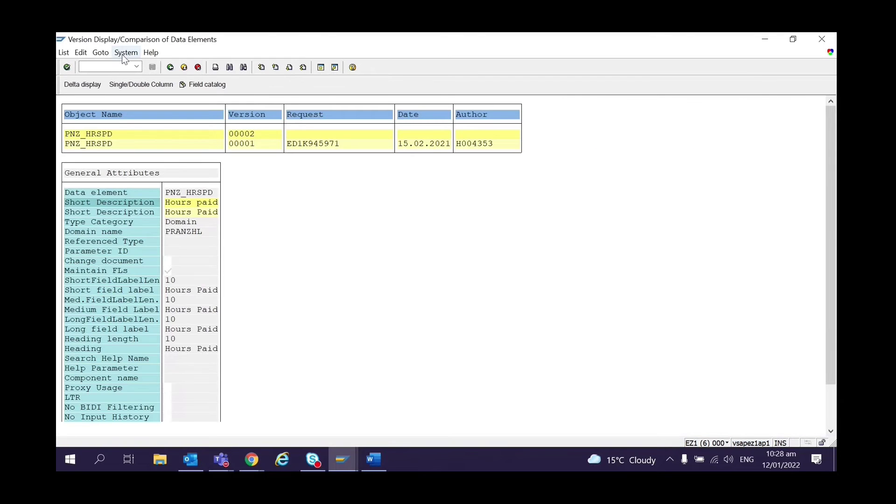
left_click(150, 84)
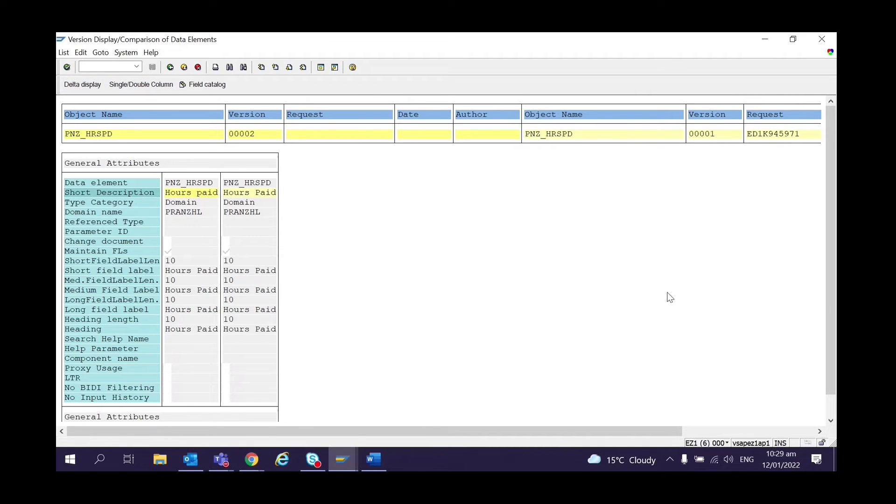
left_click(89, 85)
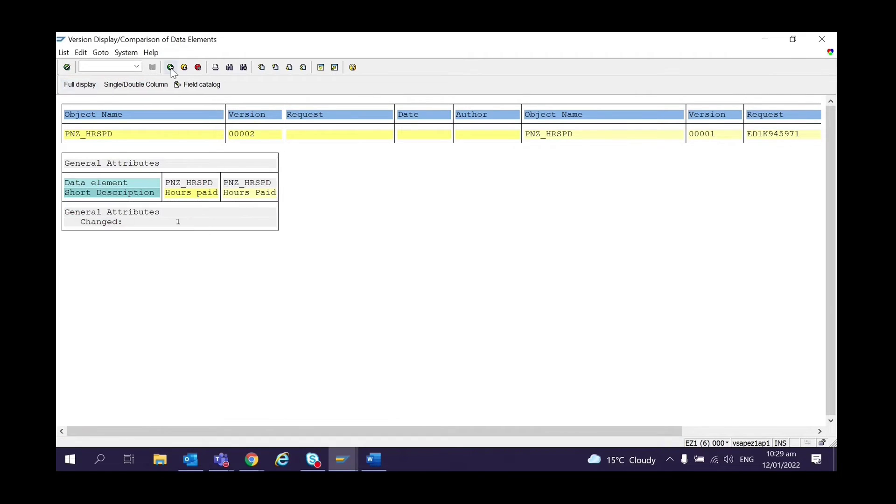
left_click(171, 67)
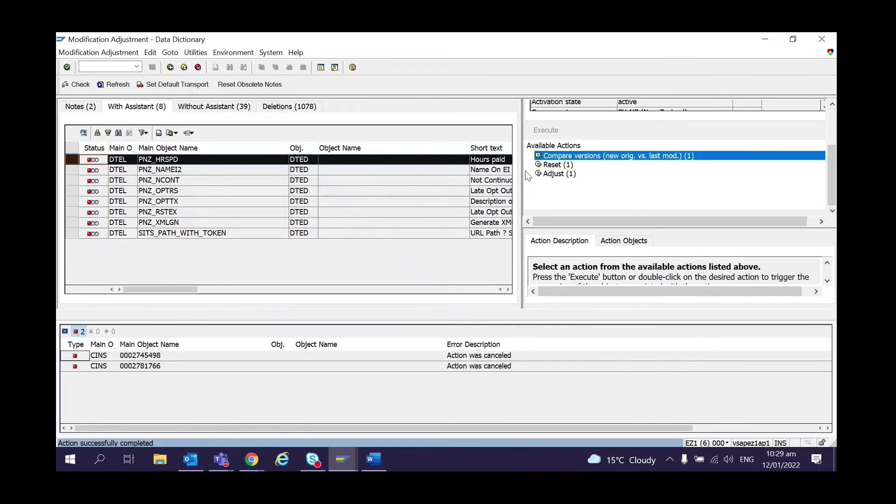
- Reset data element PNZ_HRSPD, recording it in workbench request EZ1K900221
left_click(540, 166)
double_click(540, 166)
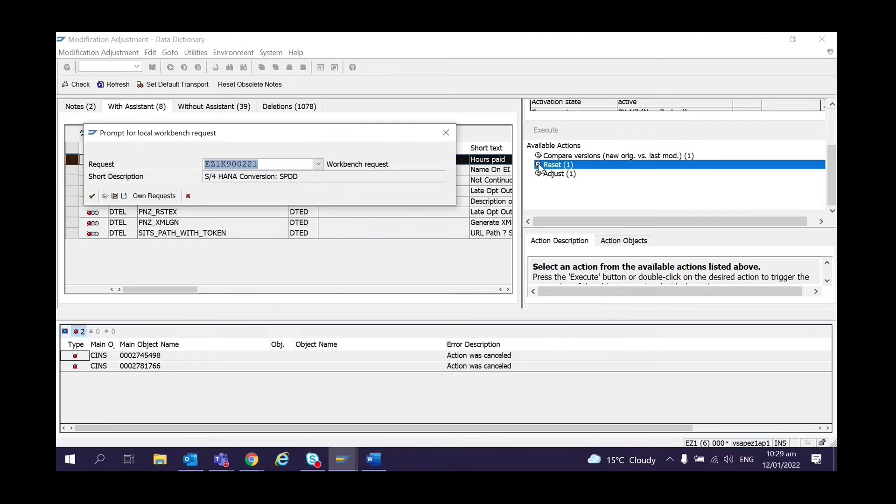
left_click(93, 195)
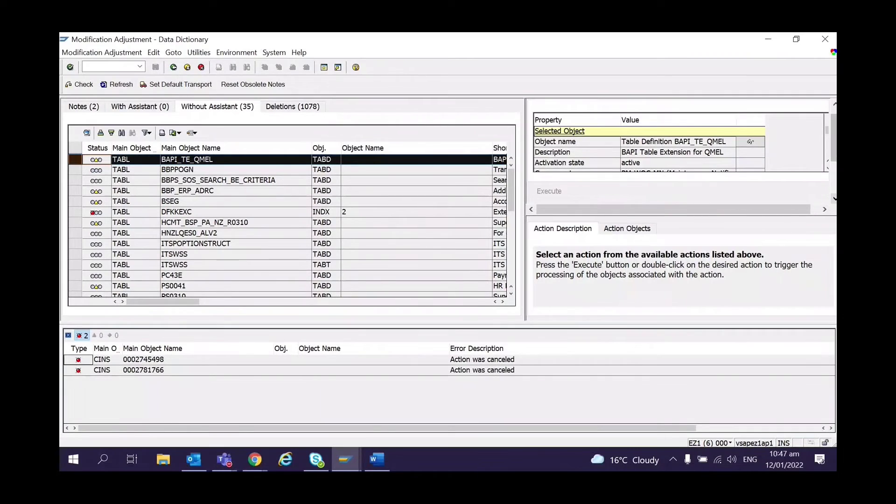
- Compare the new original and last modified versions of table definition BAPI_TE_QMEL in two columns, checking its attributes and fields
scroll(750, 142, "down", 3)
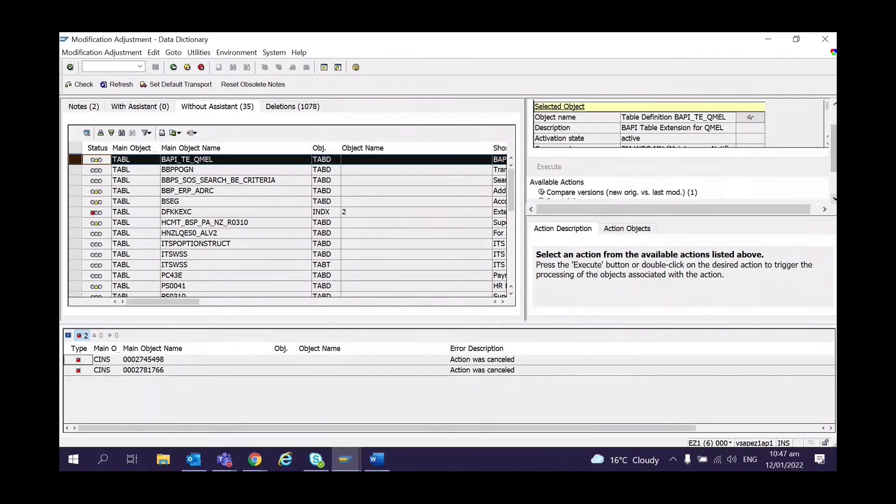
left_click(557, 157)
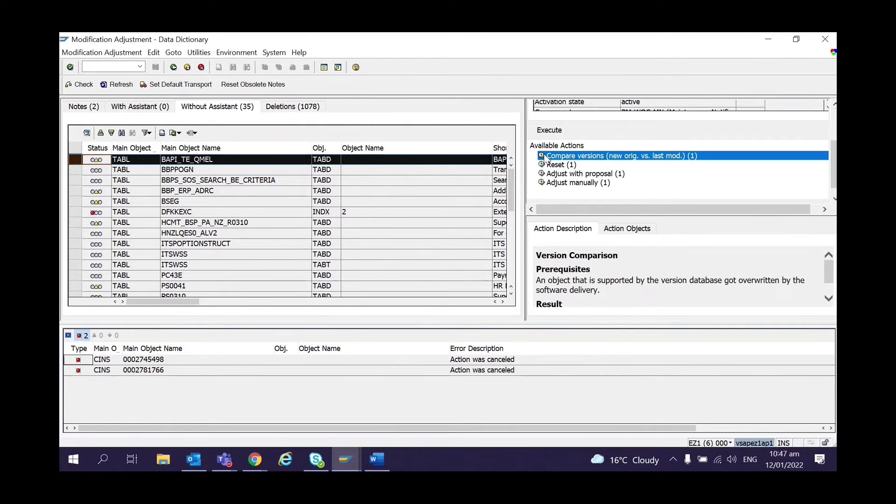
double_click(545, 158)
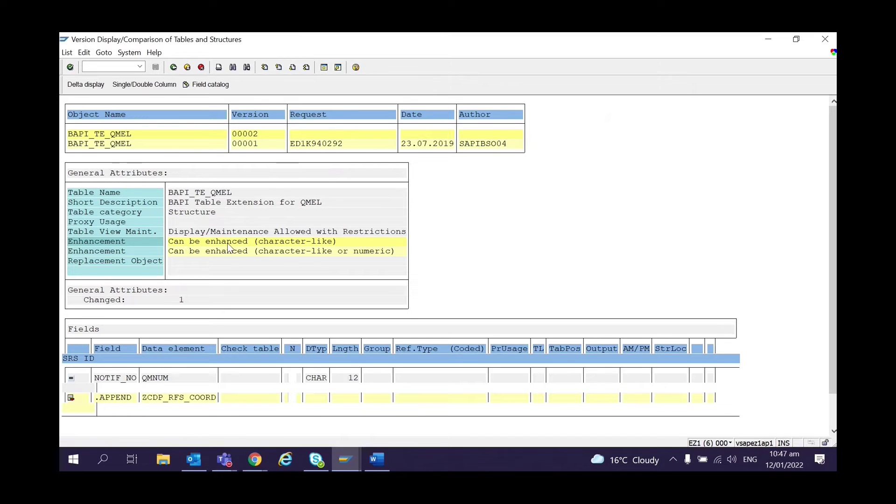
left_click(155, 87)
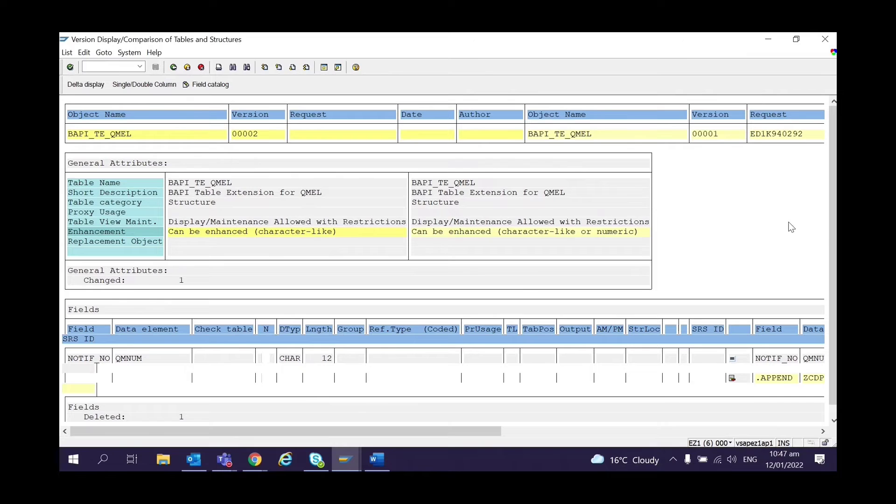
scroll(834, 247, "down", 1)
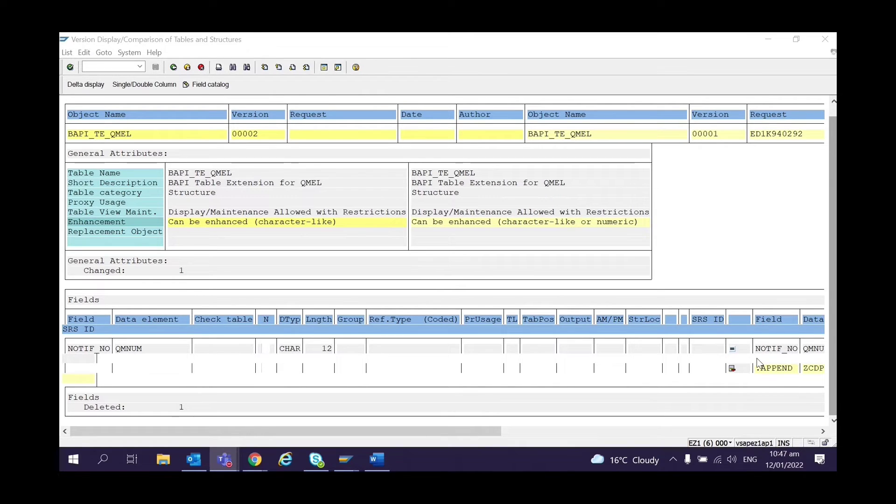
left_click(76, 90)
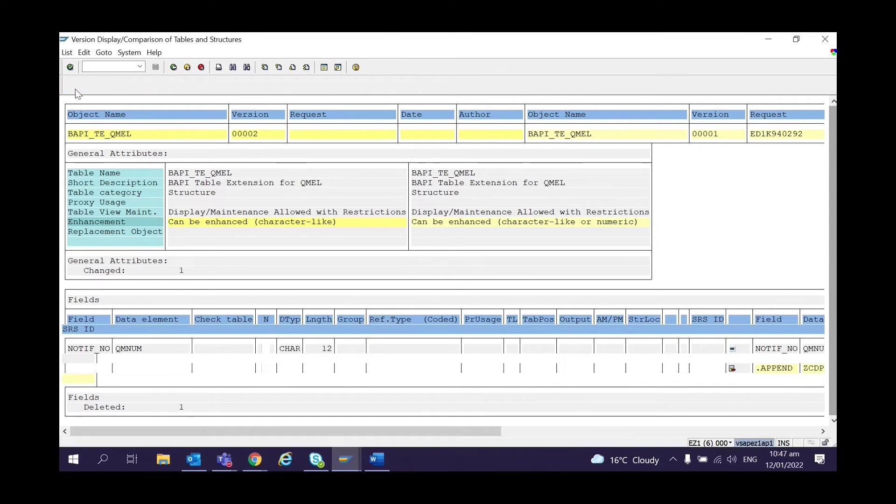
left_click(176, 69)
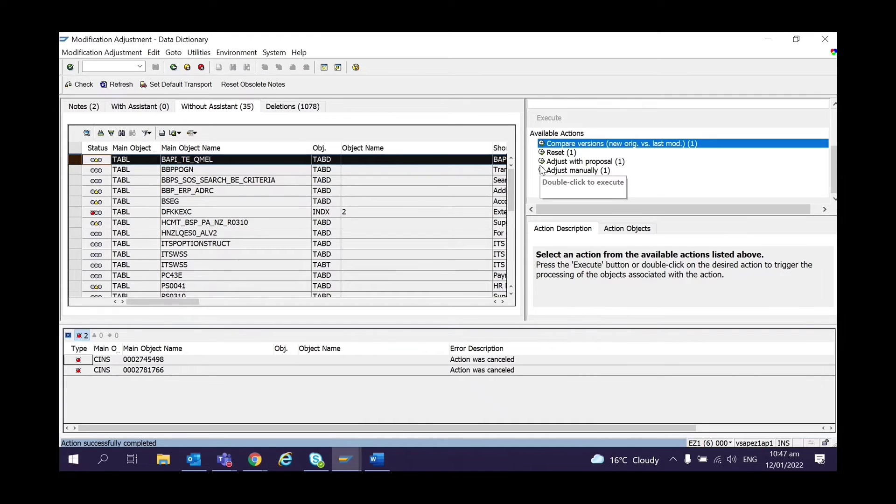
- Start the adjustment with proposal for BAPI_TE_QMEL and read the help on the phase 1 message
left_click(542, 162)
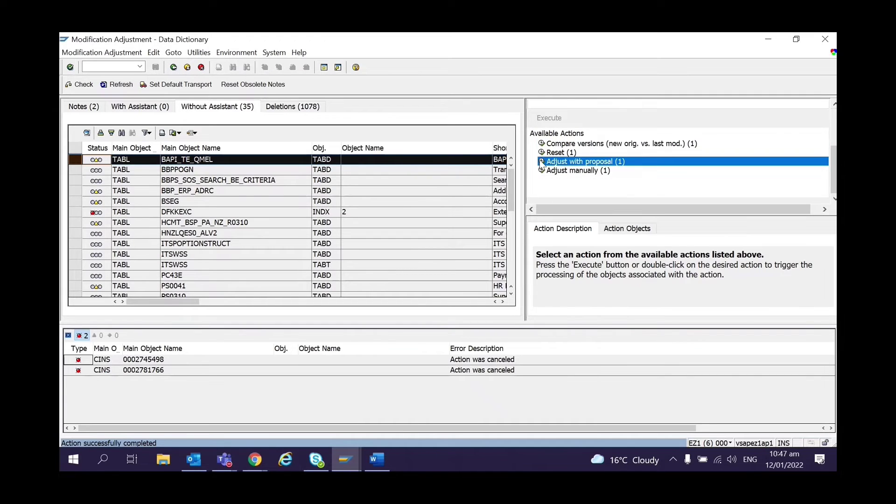
double_click(542, 162)
left_click(94, 210)
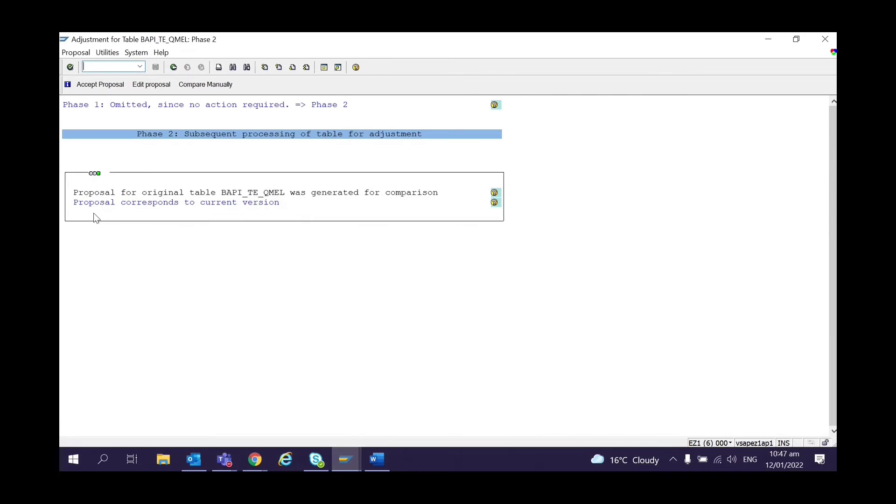
left_click(494, 105)
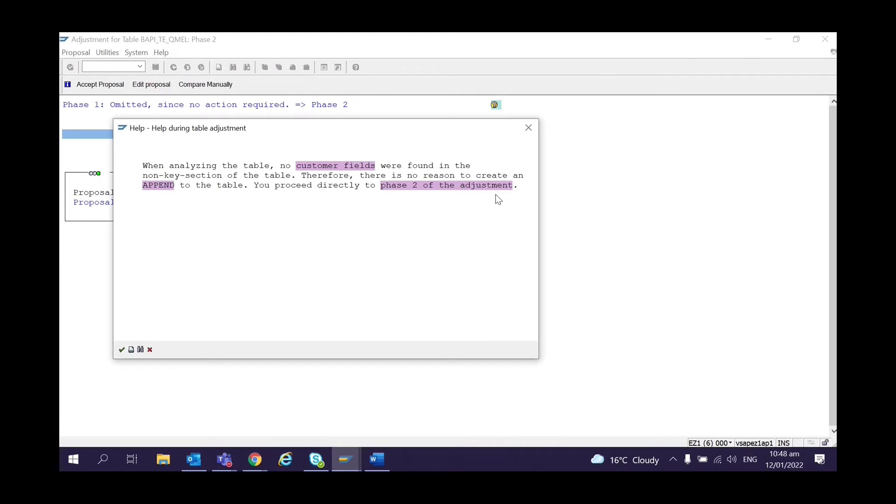
left_click(527, 133)
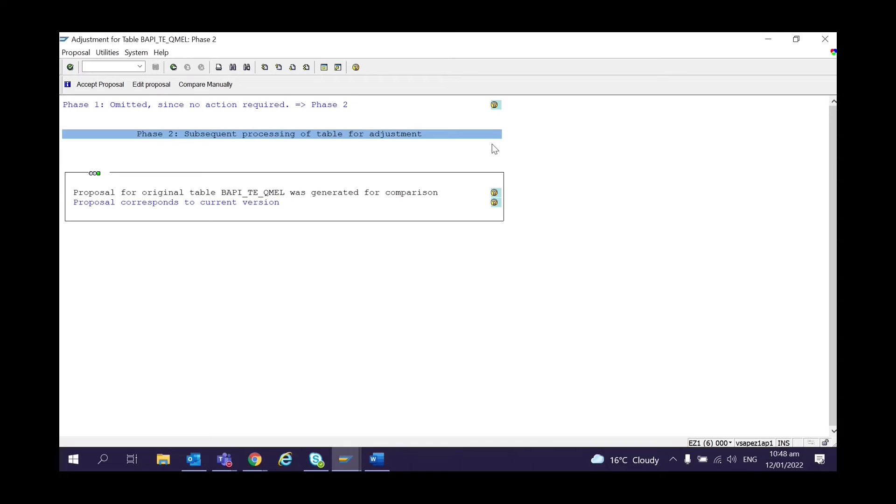
- Read the full help text on the proposal generated in phase 2 of the table adjustment
left_click(495, 194)
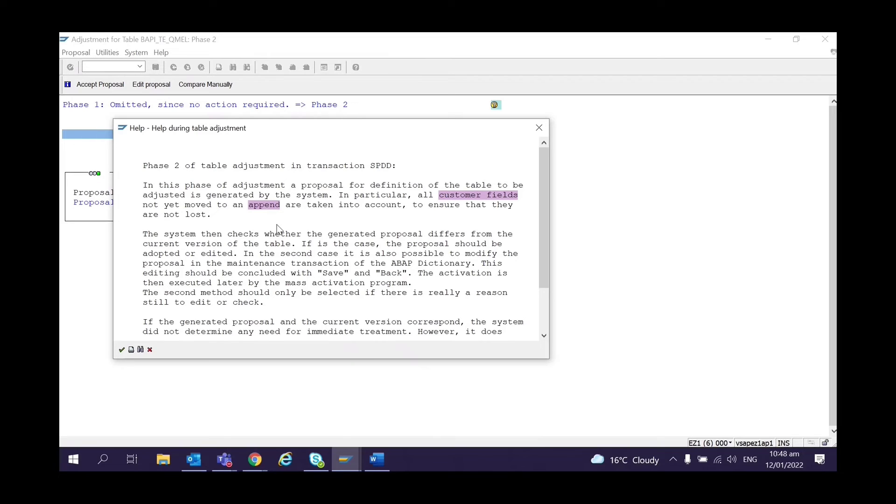
left_click(304, 243)
key("Down")
key("Down")
key("Down")
key("Down")
key("Down")
key("Down")
key("Down")
key("Down")
key("Down")
key("Down")
key("Down")
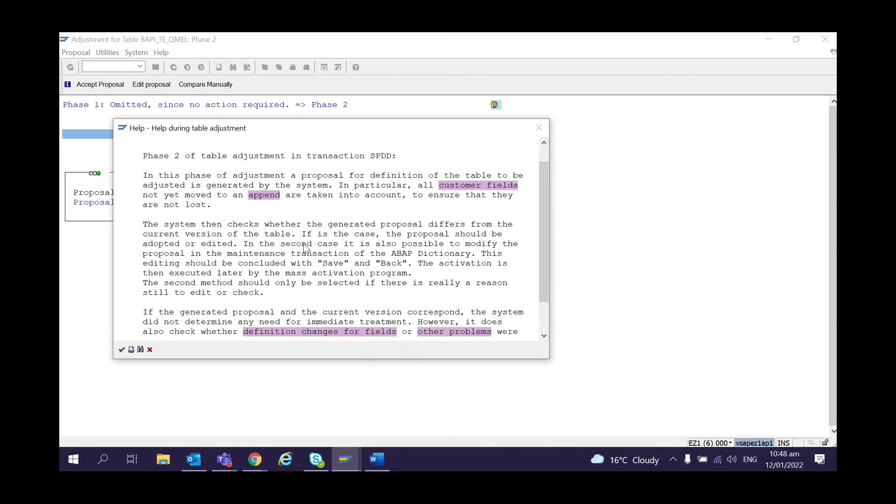
key("Down")
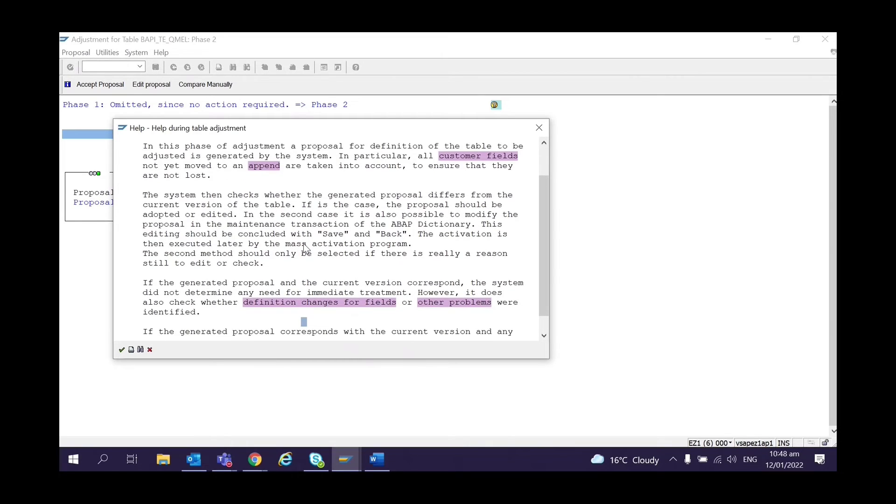
key("Down")
key("Down")
key("Down")
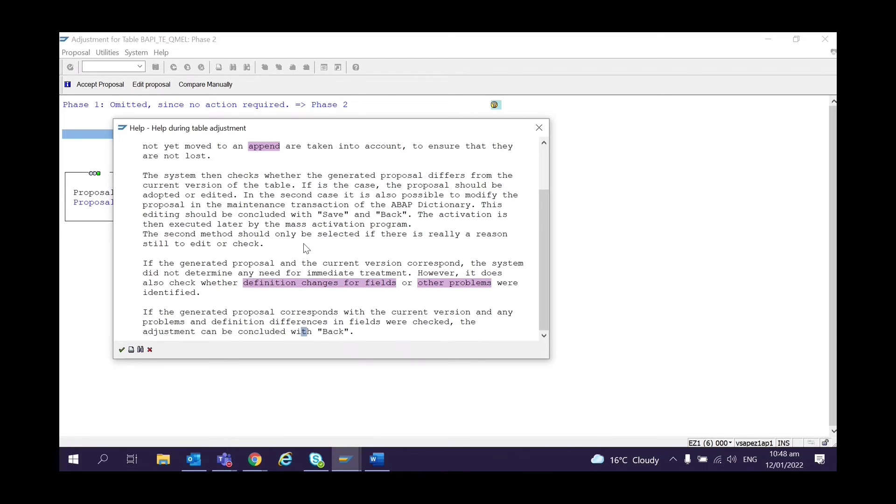
key("Return")
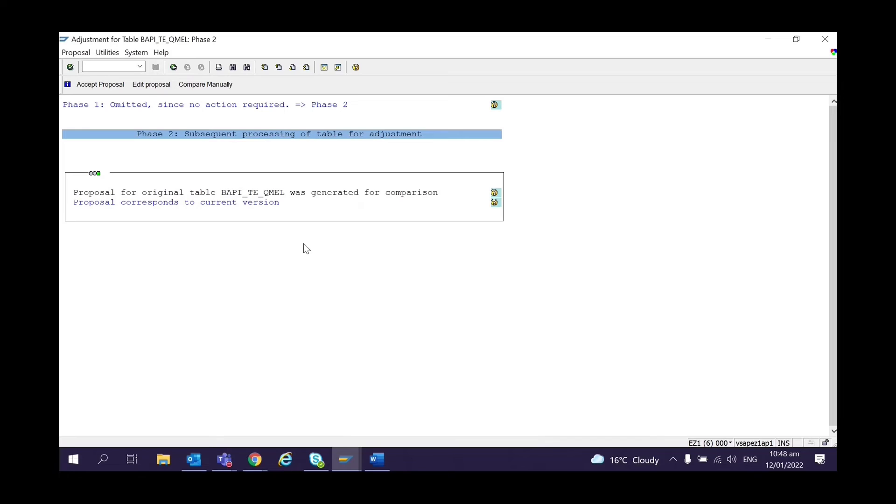
- Read the help on the proposal's correspondence to the current version and return to the modification adjustment list
left_click(494, 202)
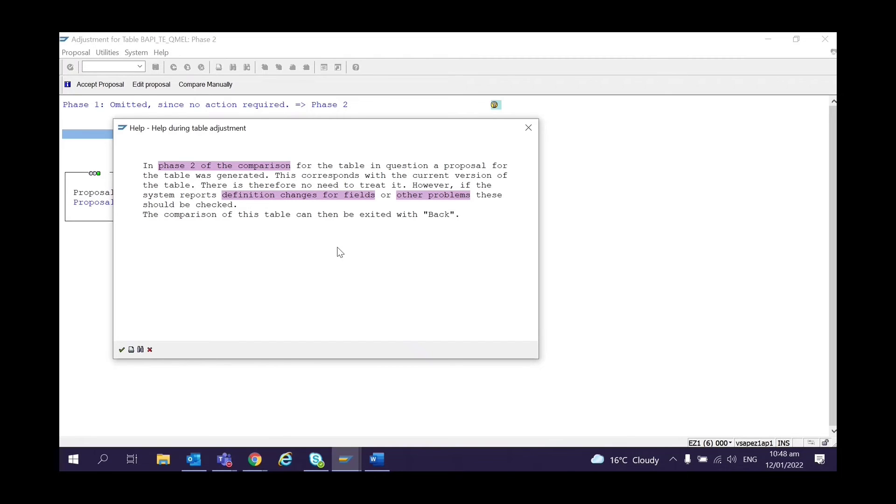
key("Escape")
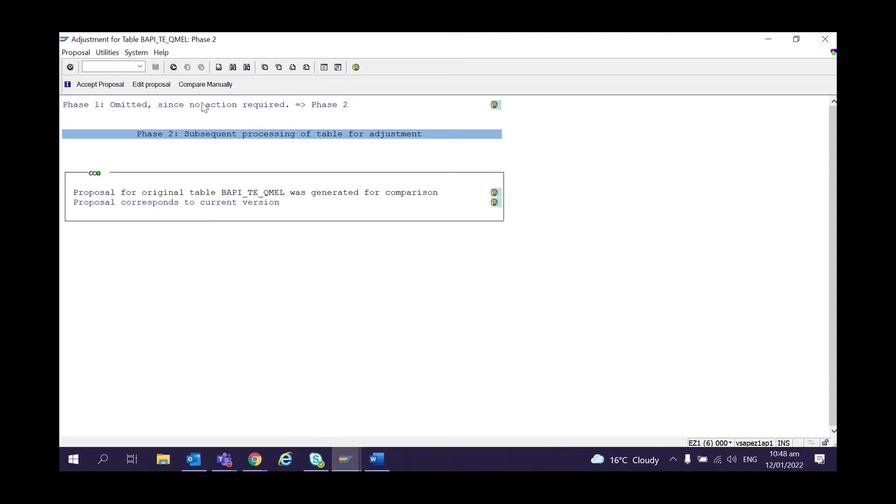
left_click(180, 69)
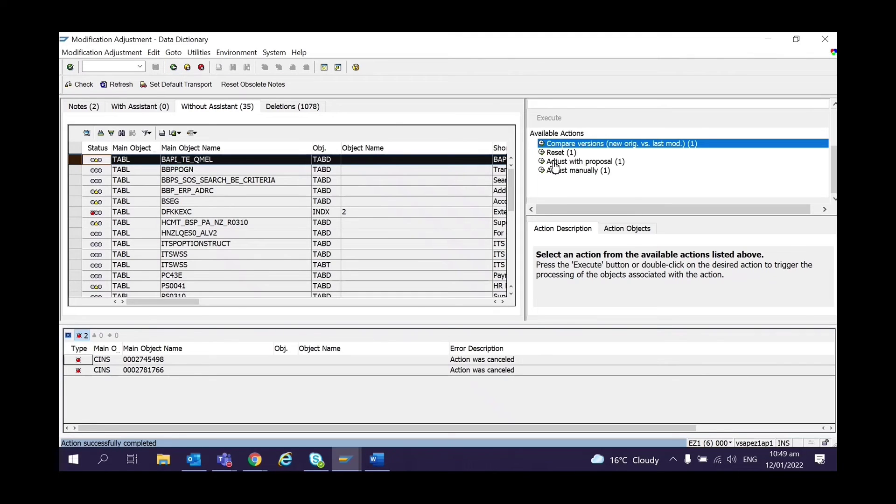
- Open BAPI_TE_QMEL for manual comparison from its proposal and inspect the attributes and components of append structure ZCDP_RFS_COORD
left_click(543, 163)
double_click(543, 163)
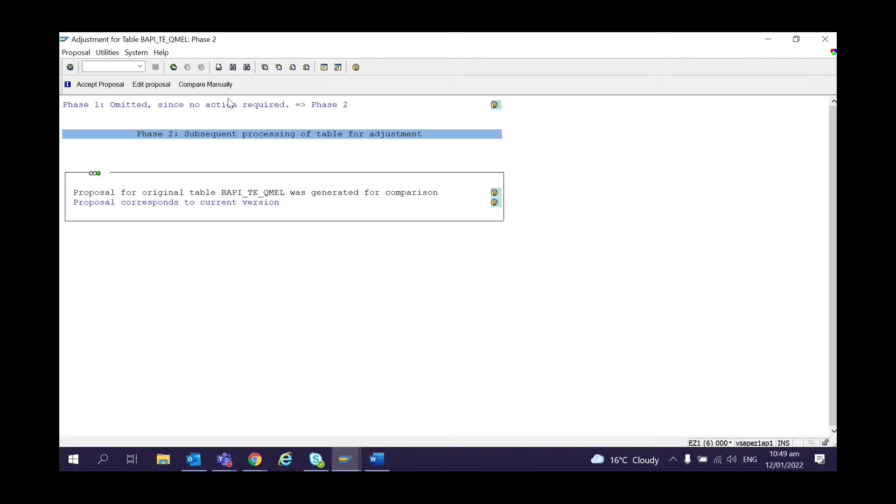
left_click(214, 85)
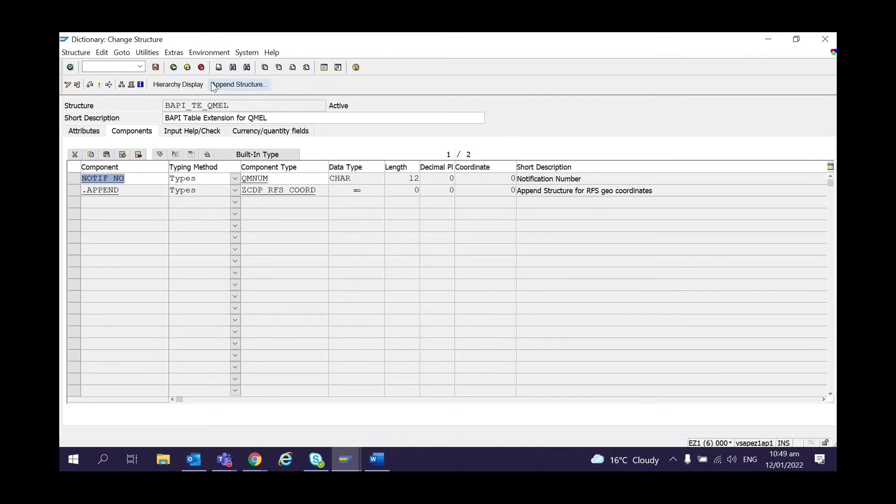
left_click(265, 190)
double_click(265, 190)
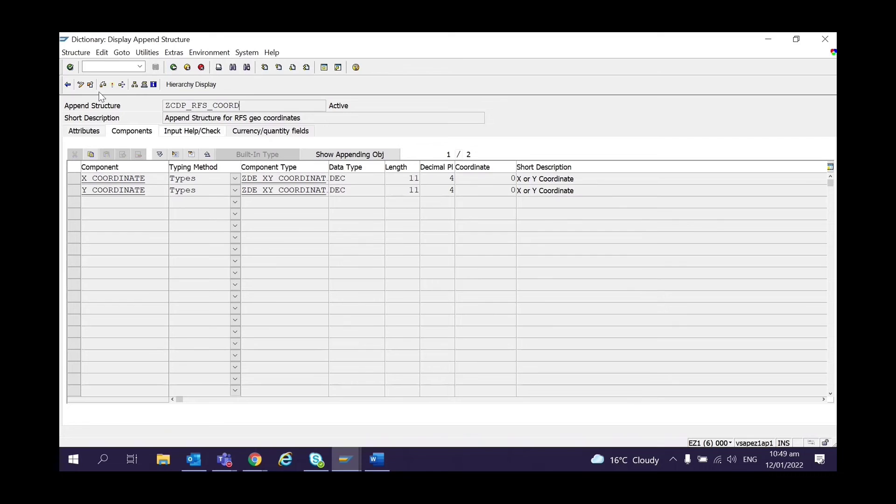
left_click(84, 135)
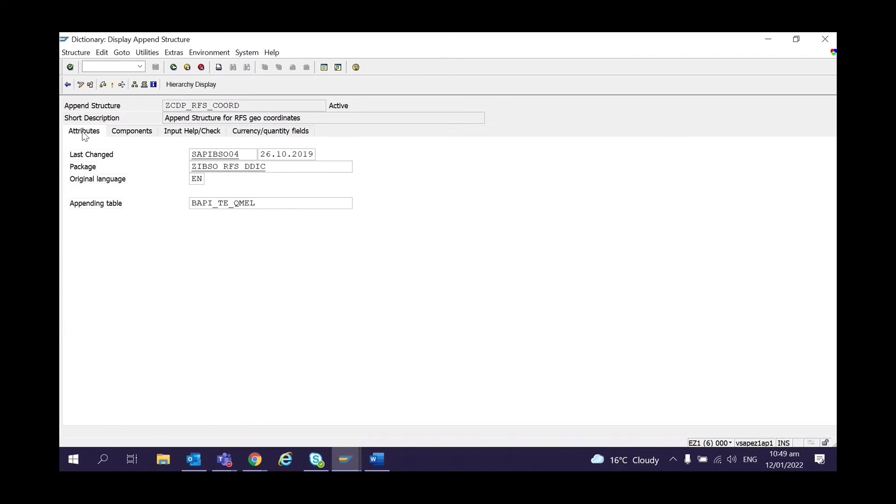
left_click(141, 132)
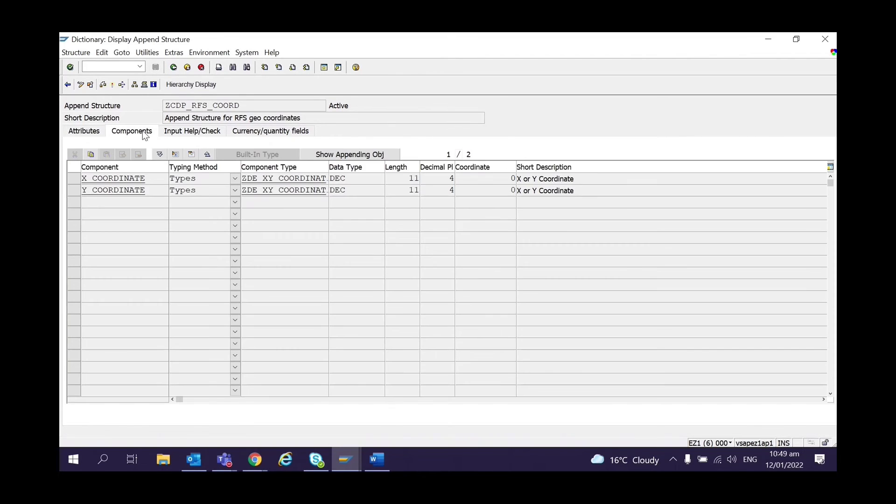
left_click(174, 67)
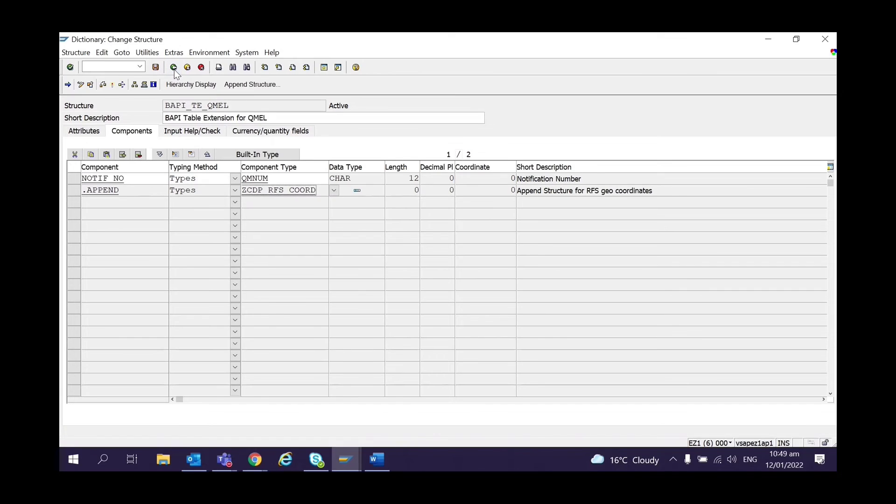
left_click(174, 68)
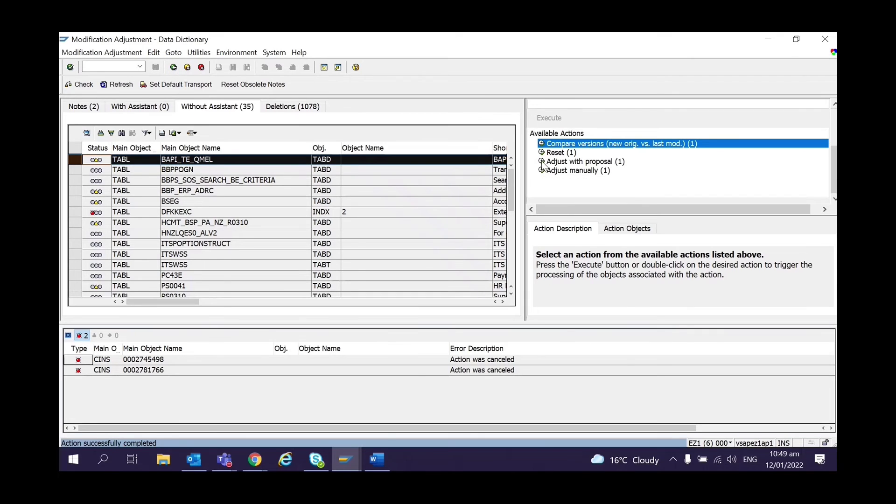
- Reopen the manual comparison of BAPI_TE_QMEL and check it against the structure's attributes and components in the other SAP session
left_click(544, 162)
double_click(543, 162)
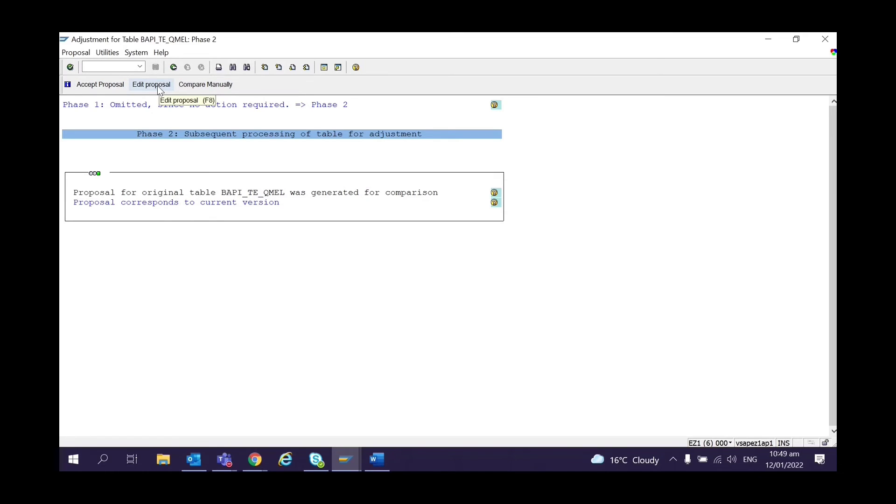
left_click(195, 83)
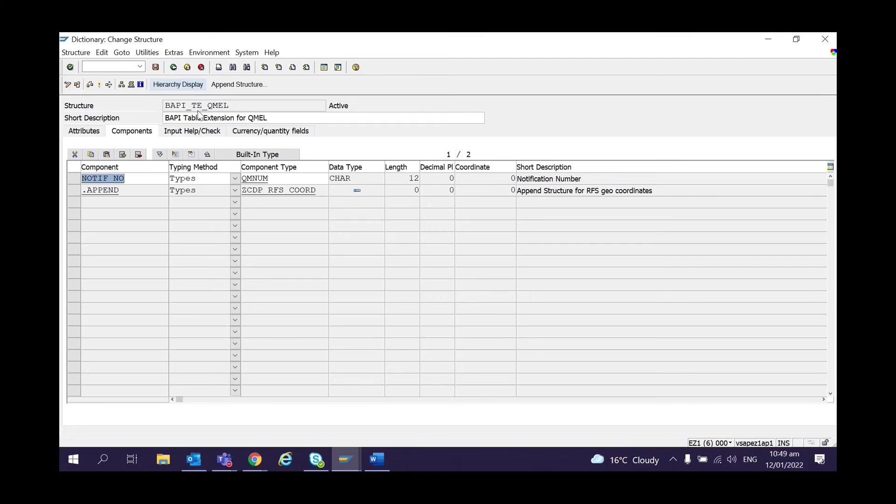
left_click(133, 190)
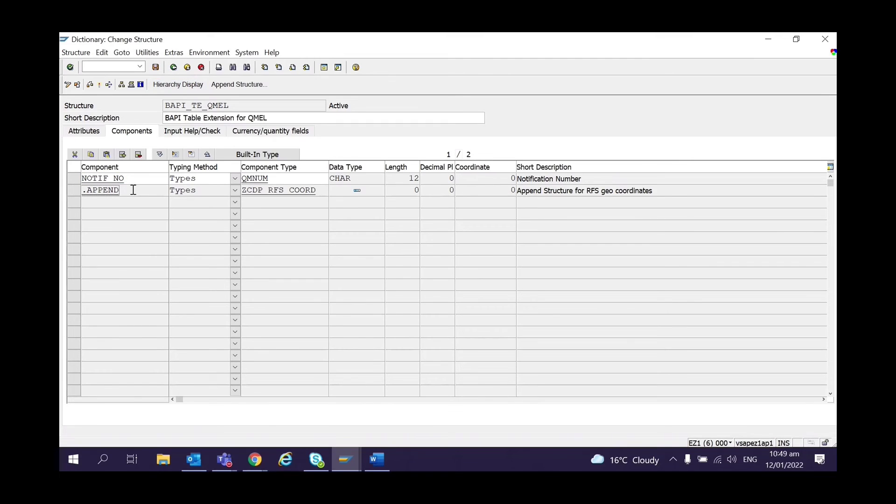
double_click(187, 108)
left_click(351, 455)
left_click(496, 411)
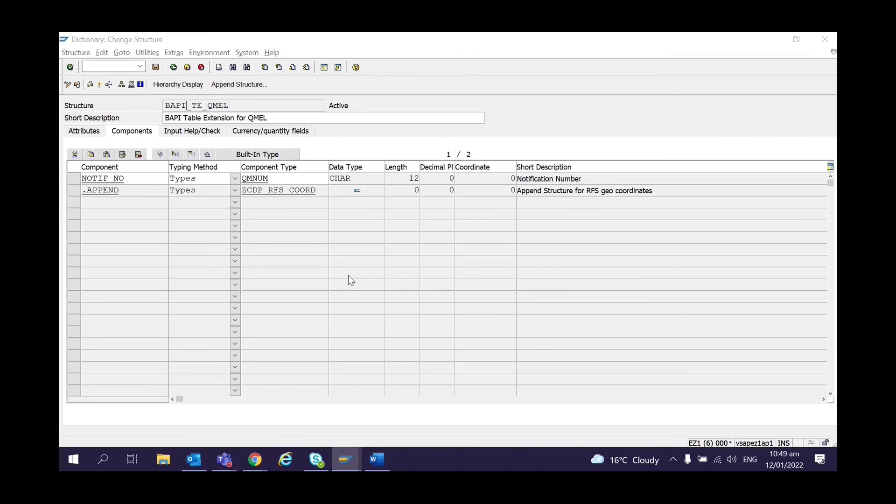
left_click(91, 134)
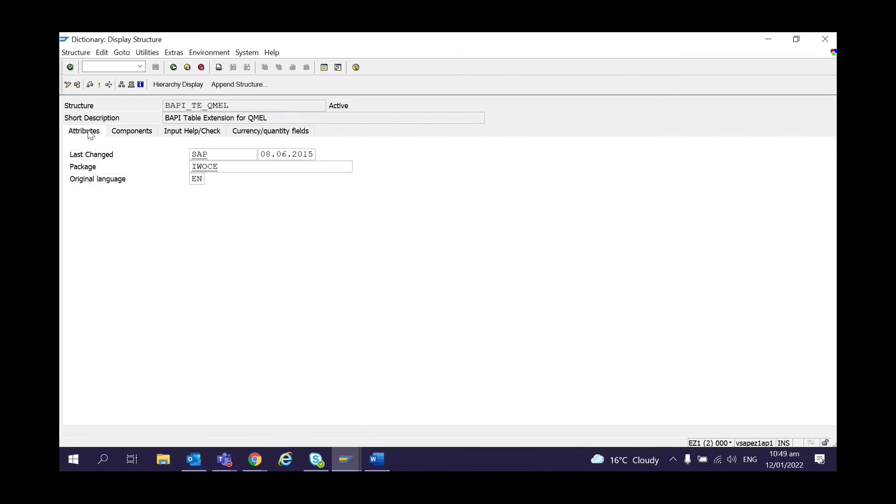
left_click(132, 132)
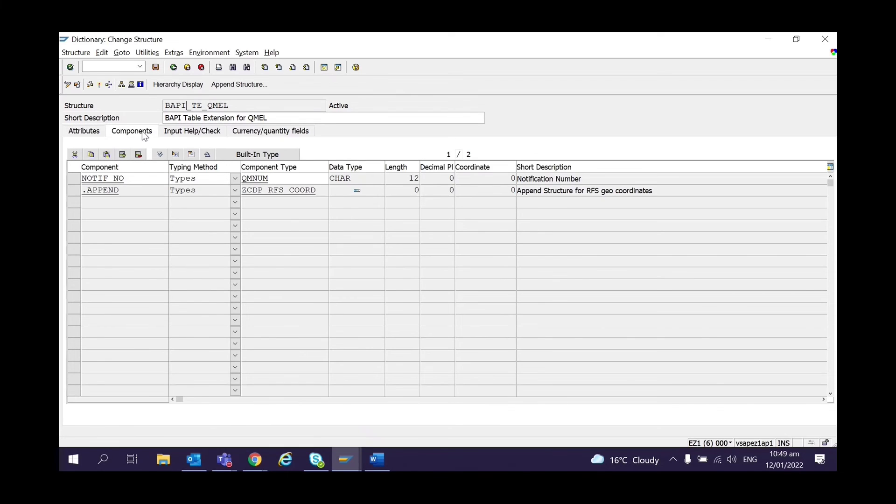
left_click(174, 67)
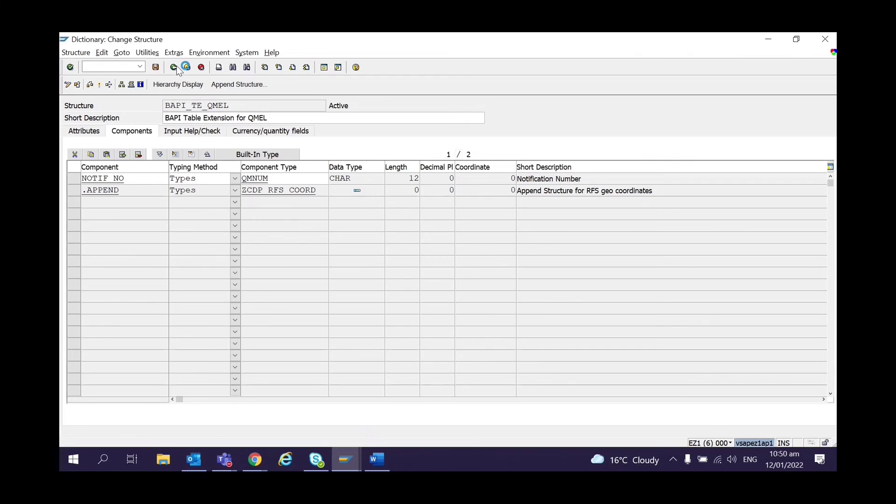